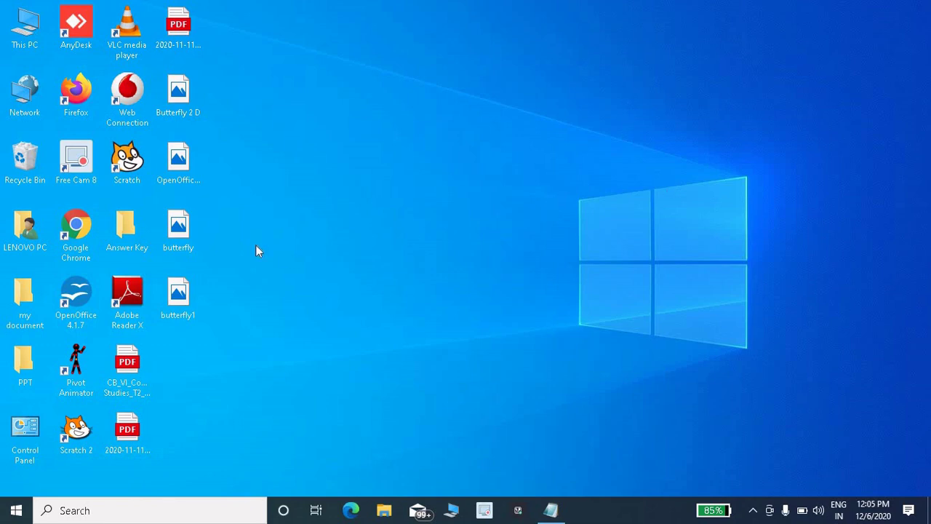
# Launch Google Chrome from its desktop shortcut.
pyautogui.doubleClick(77, 233)
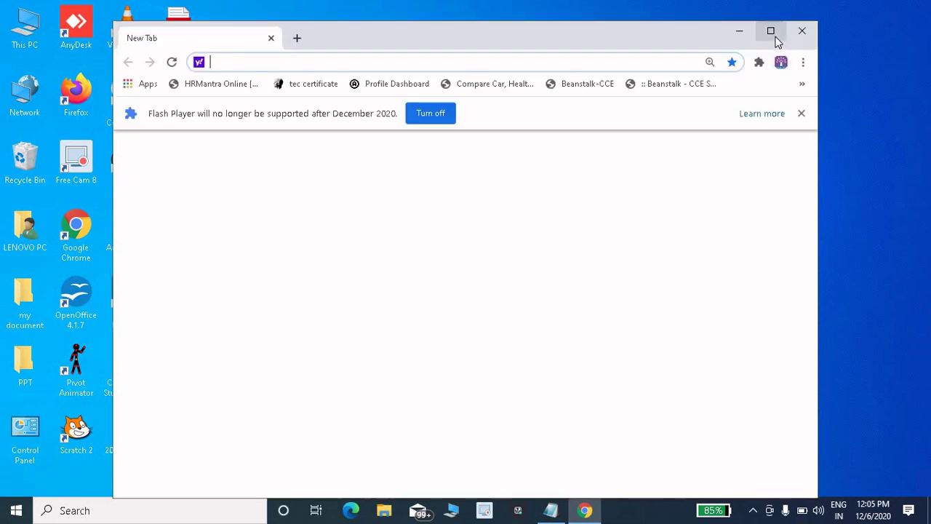
pyautogui.click(772, 31)
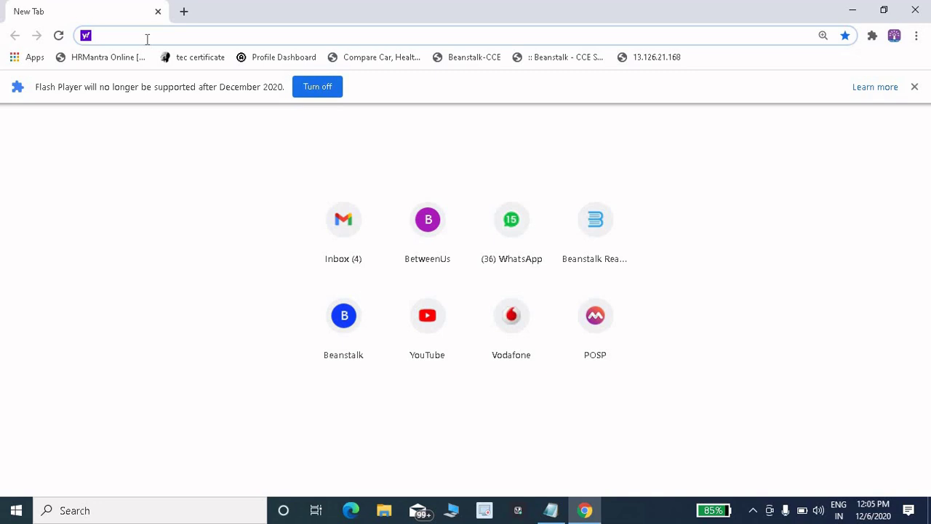
pyautogui.write('www.t')
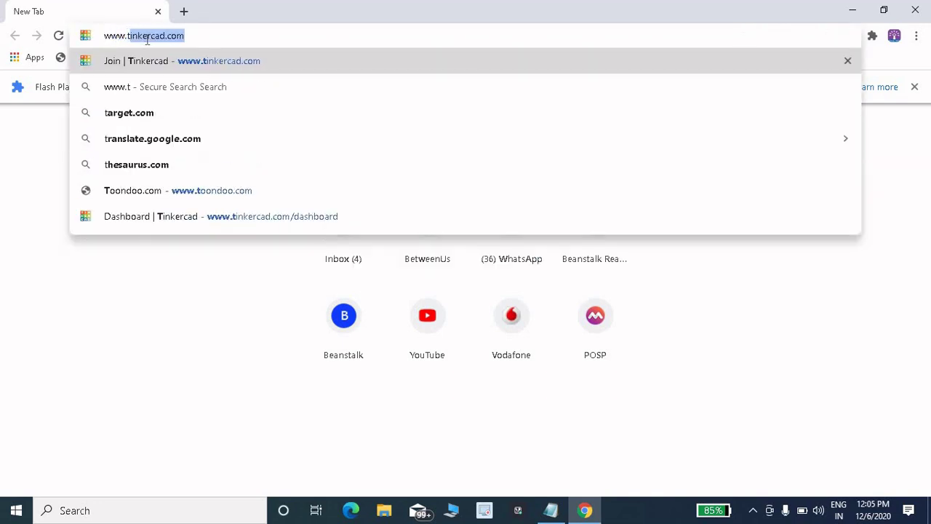
pyautogui.write('inke')
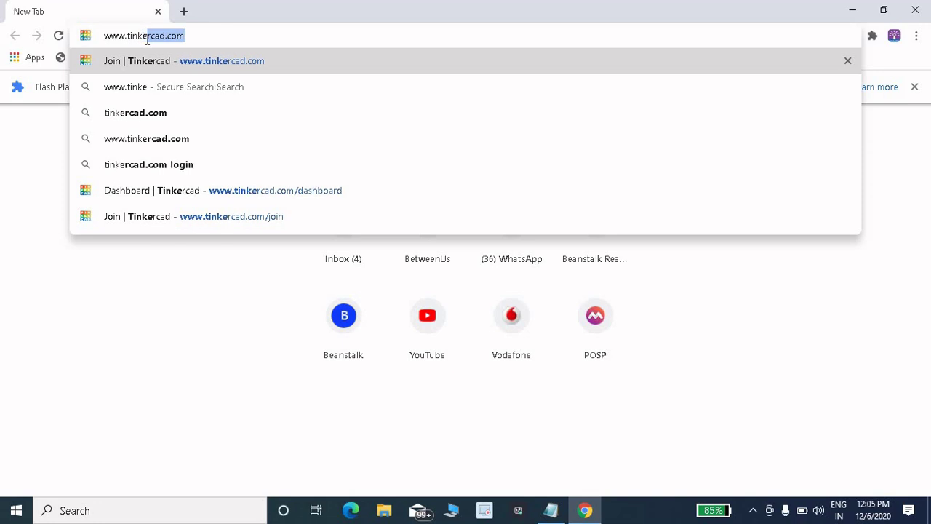
pyautogui.write('rcad.com')
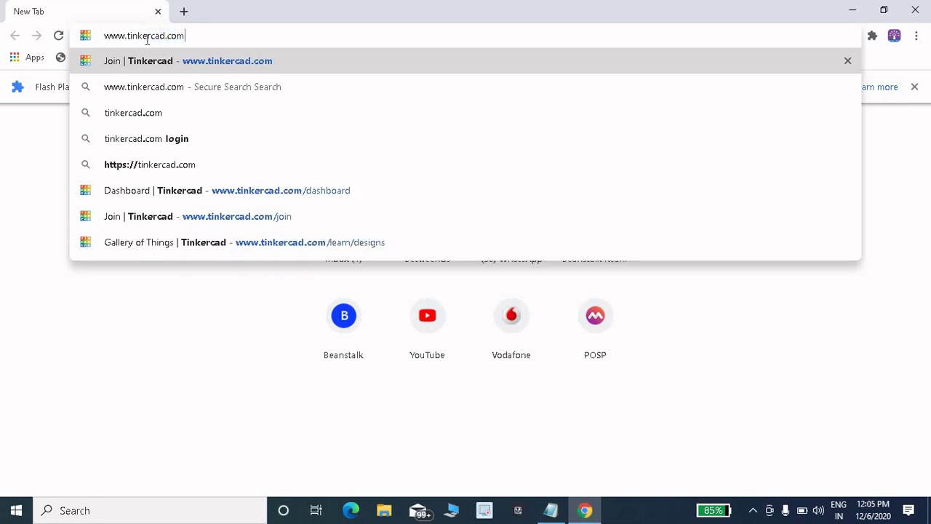
pyautogui.press('Return')
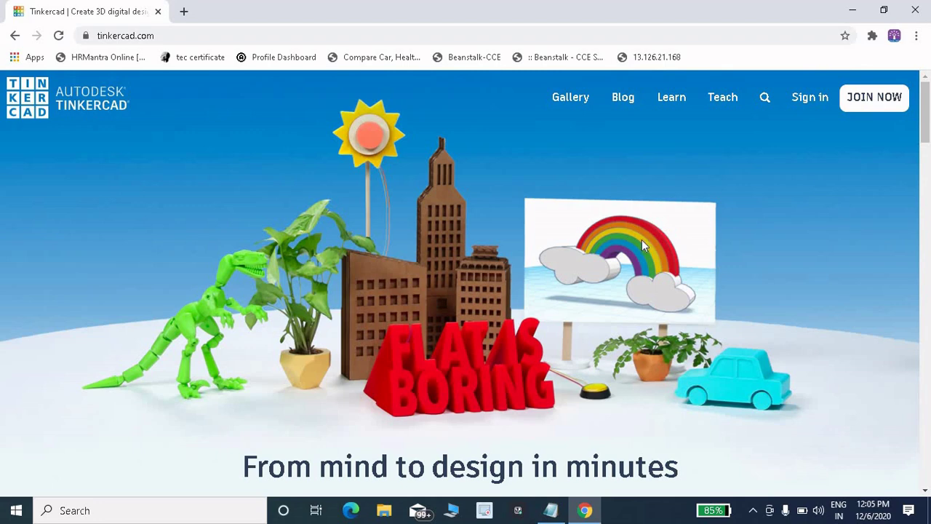
# Start joining Tinkercad and choose to create a personal account.
pyautogui.click(866, 101)
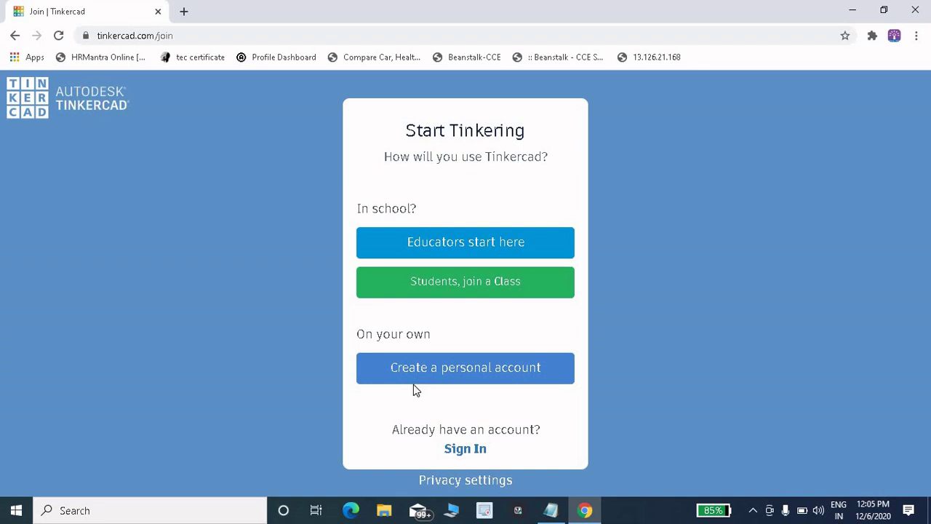
pyautogui.click(455, 368)
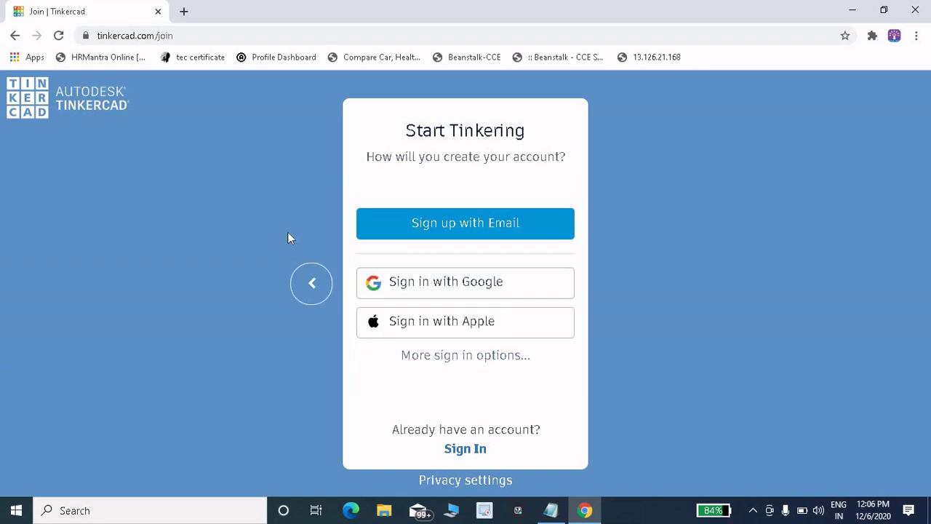
# Choose email sign-up and set the country to India.
pyautogui.click(449, 230)
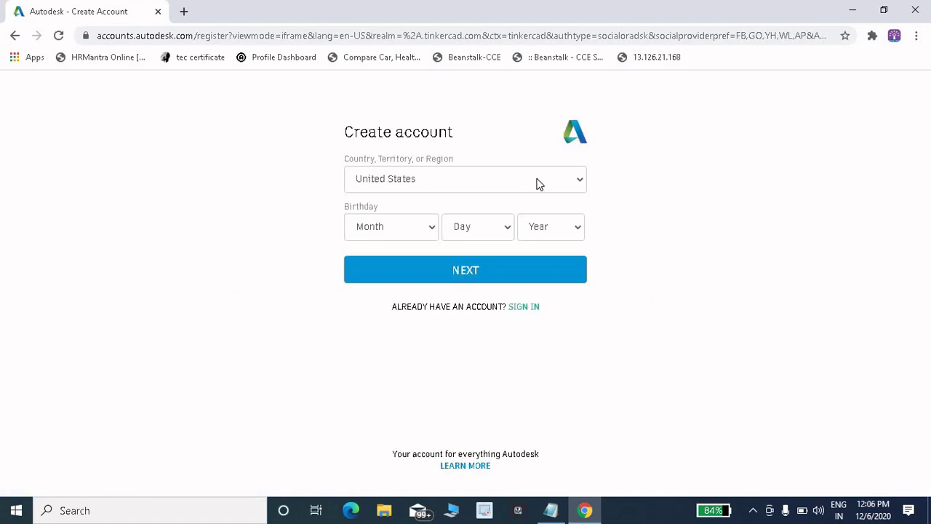
pyautogui.click(581, 183)
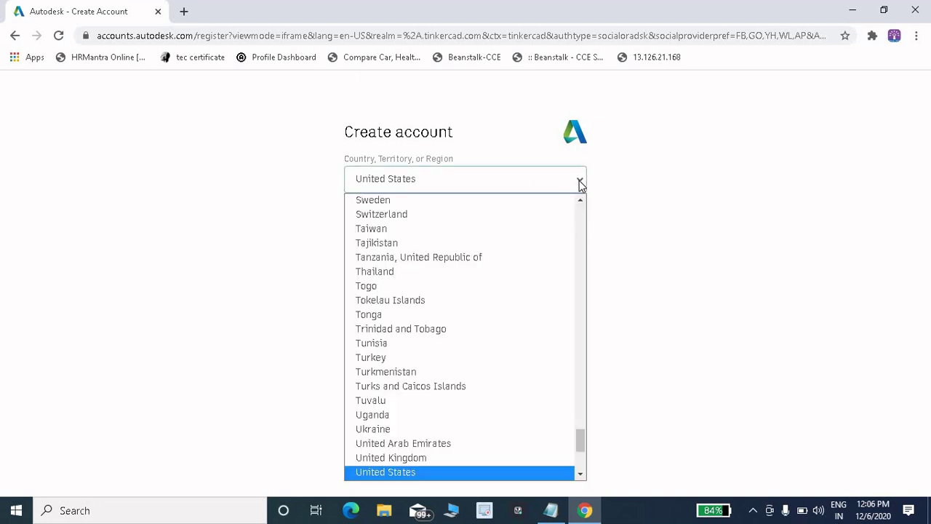
pyautogui.press('i')
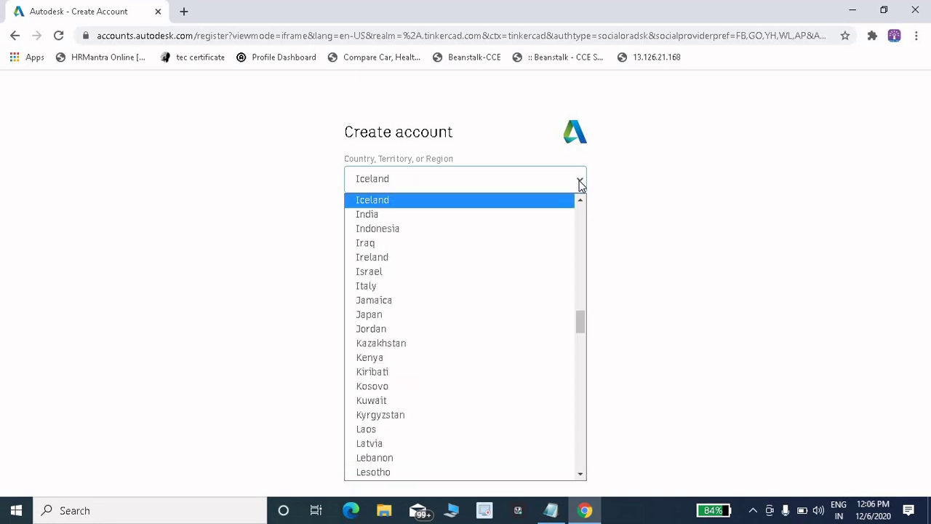
pyautogui.press('n')
pyautogui.press('Return')
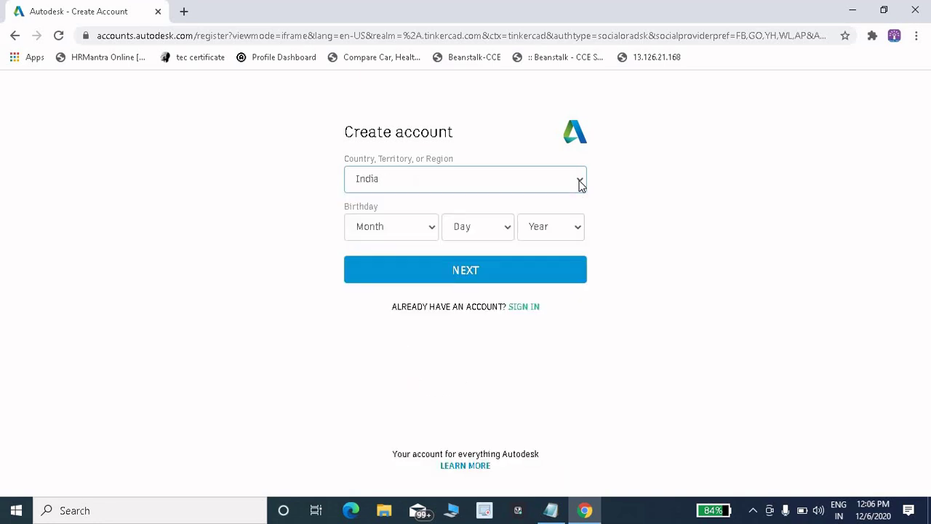
pyautogui.click(429, 229)
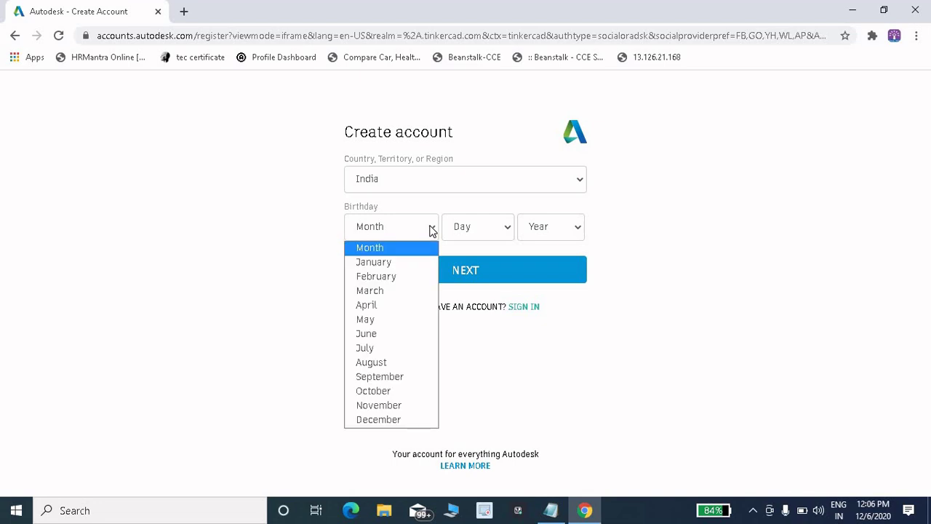
pyautogui.click(399, 352)
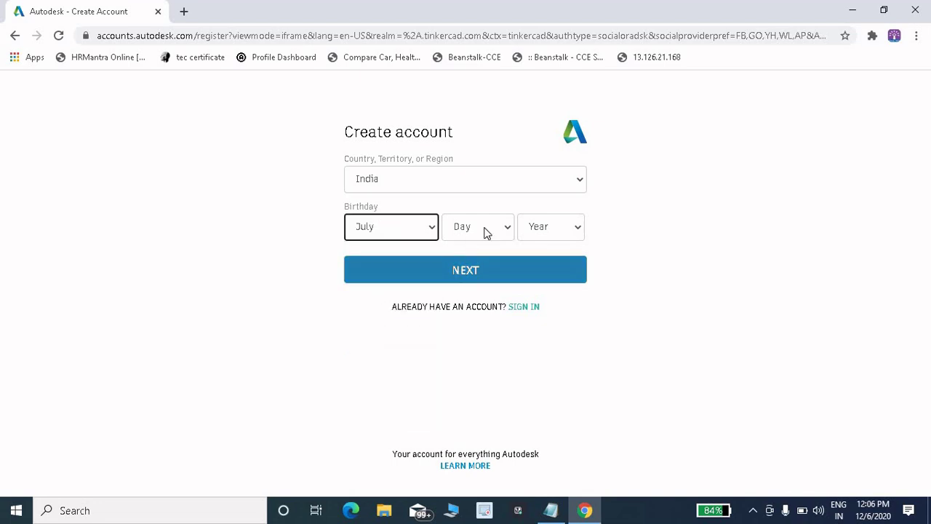
pyautogui.click(493, 228)
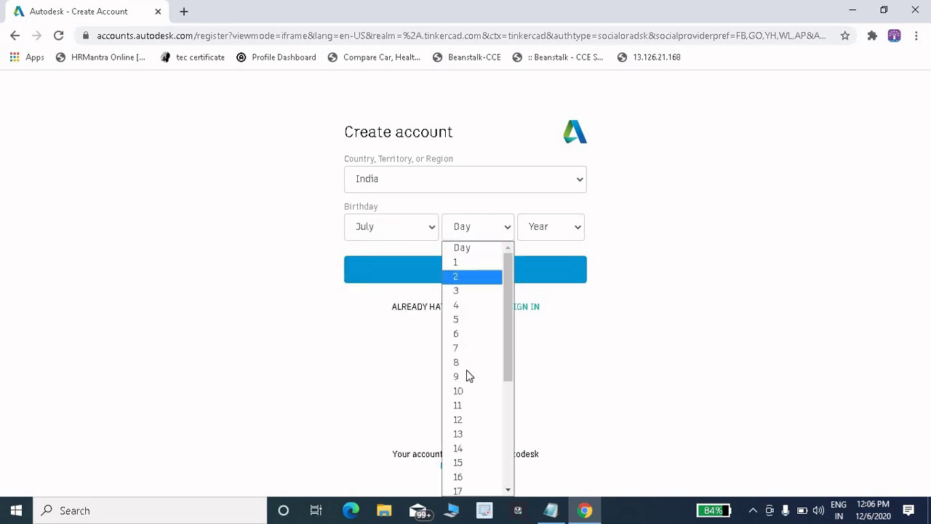
pyautogui.click(466, 449)
pyautogui.click(550, 232)
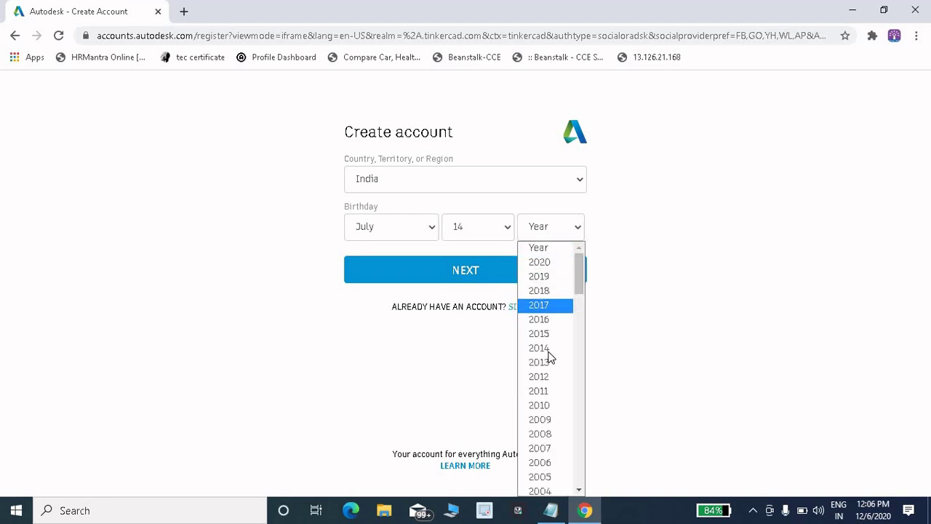
pyautogui.scroll(-2, 548, 471)
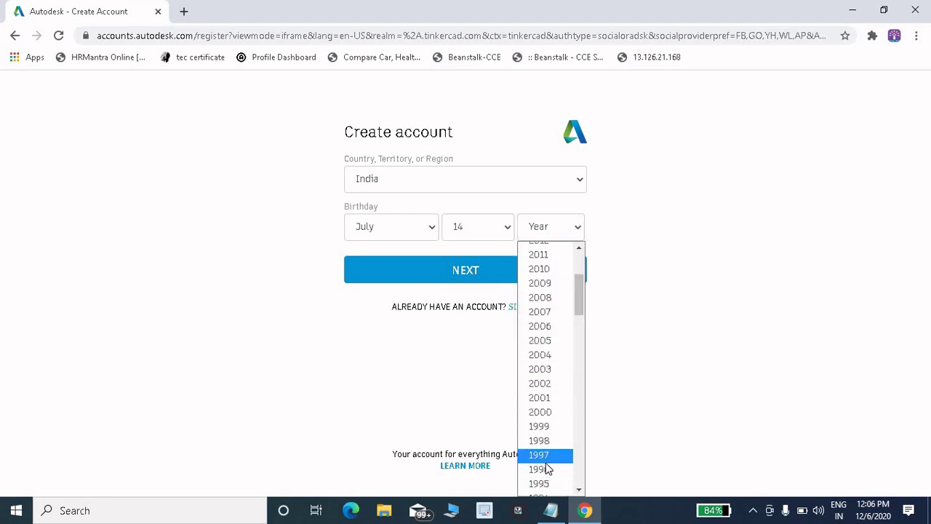
pyautogui.scroll(-3, 548, 470)
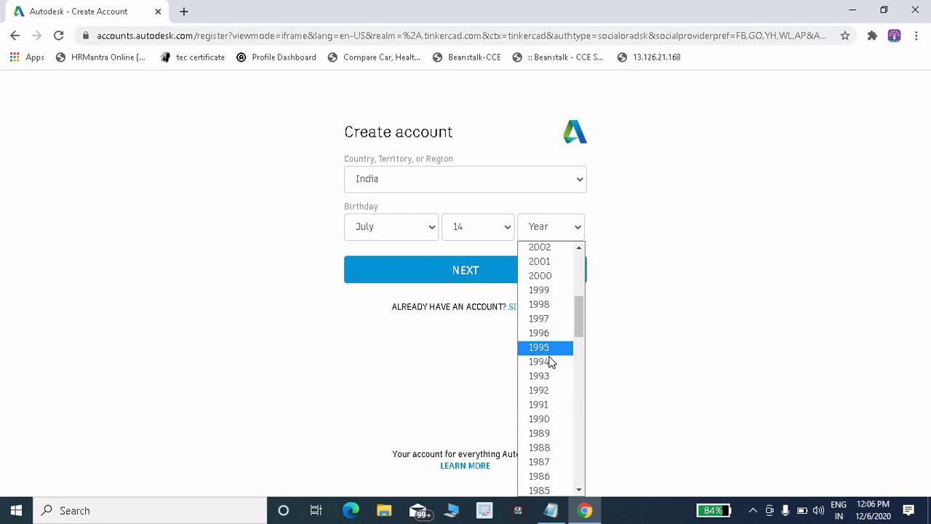
pyautogui.click(550, 407)
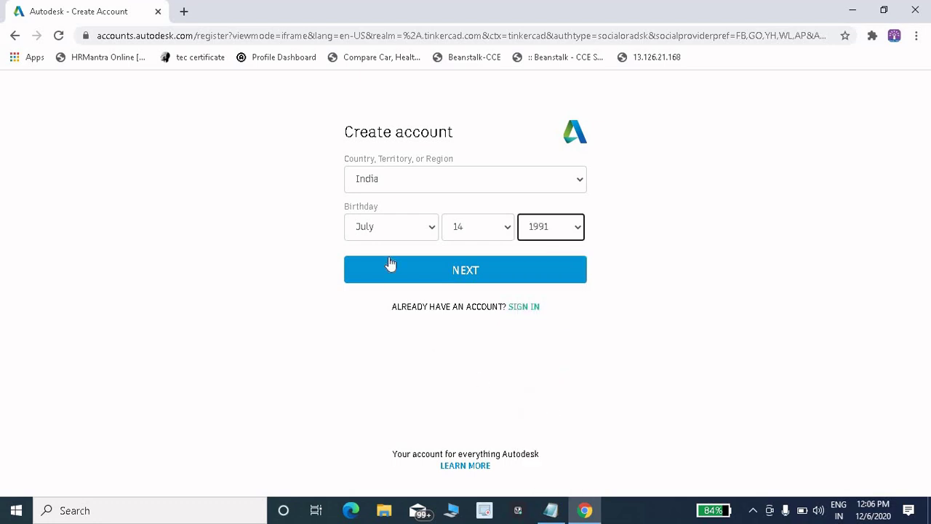
pyautogui.click(480, 274)
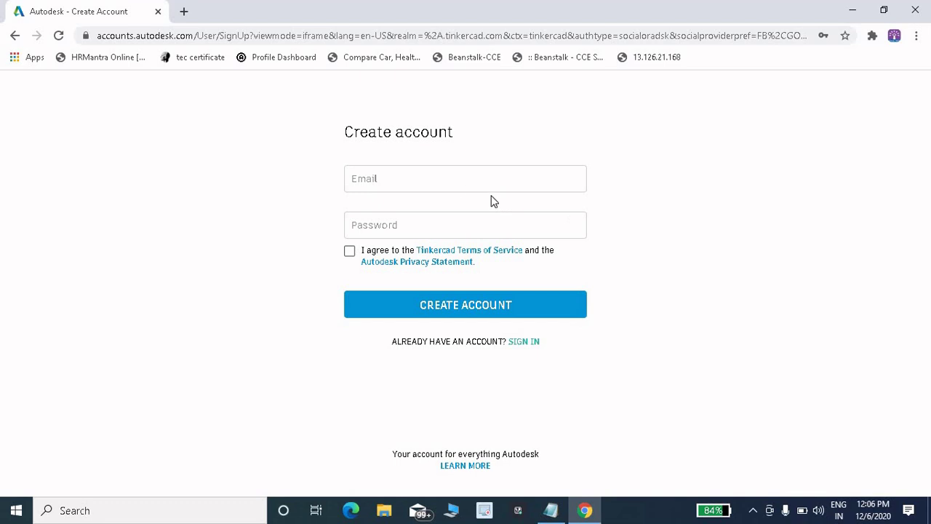
# Enter the account e-mail address and type the password's first character.
pyautogui.click(400, 177)
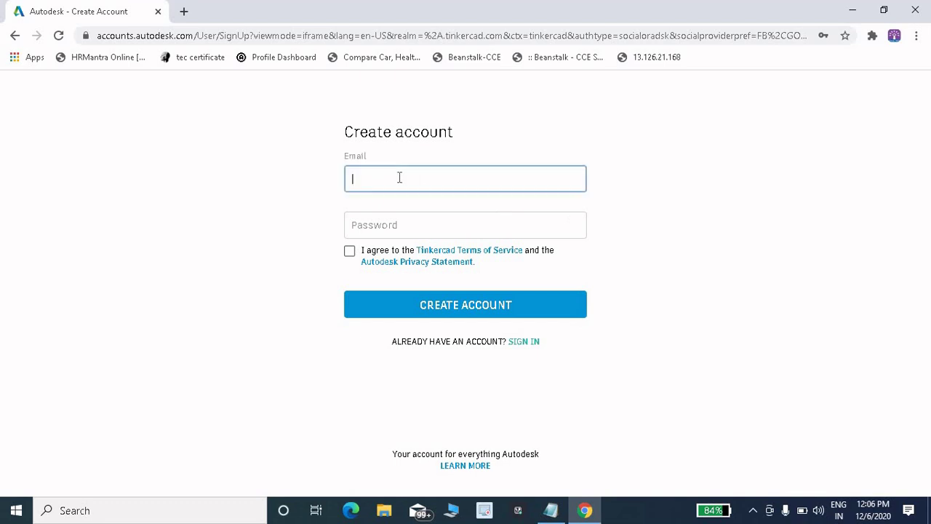
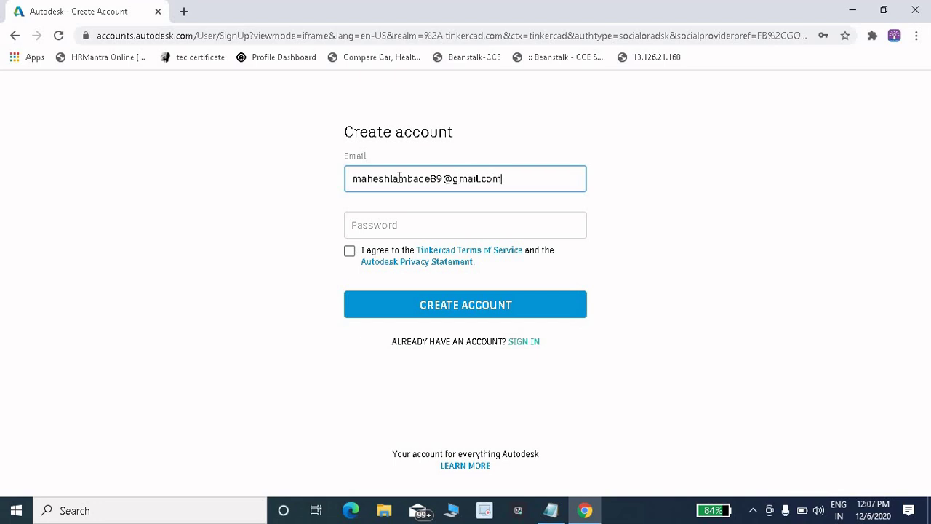
pyautogui.click(423, 231)
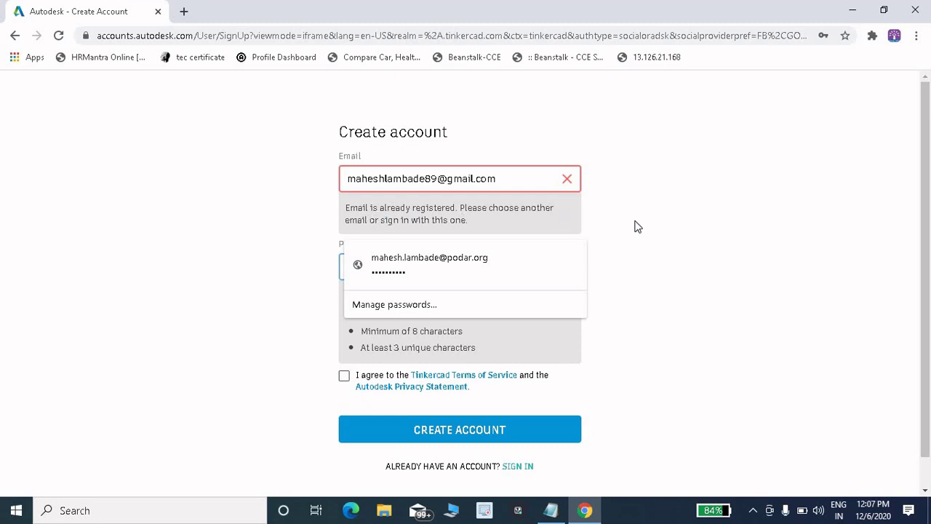
pyautogui.click(694, 221)
pyautogui.click(426, 268)
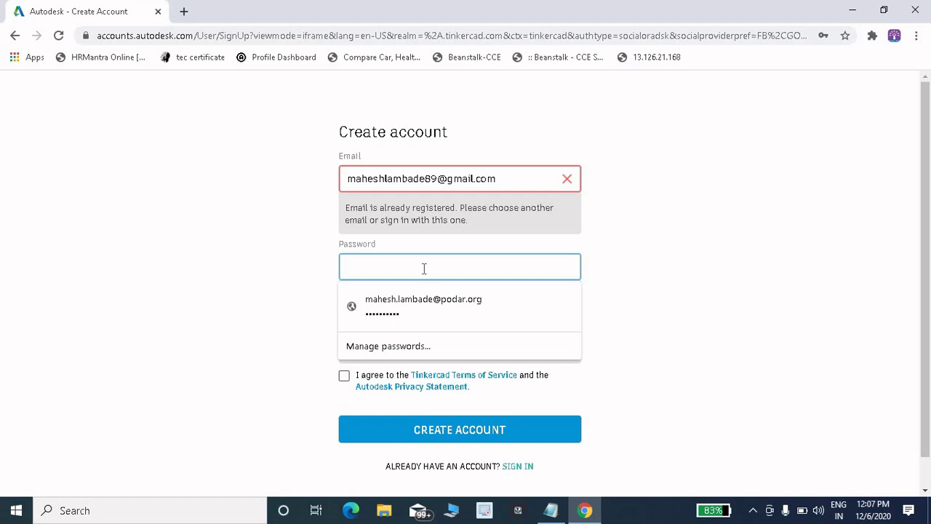
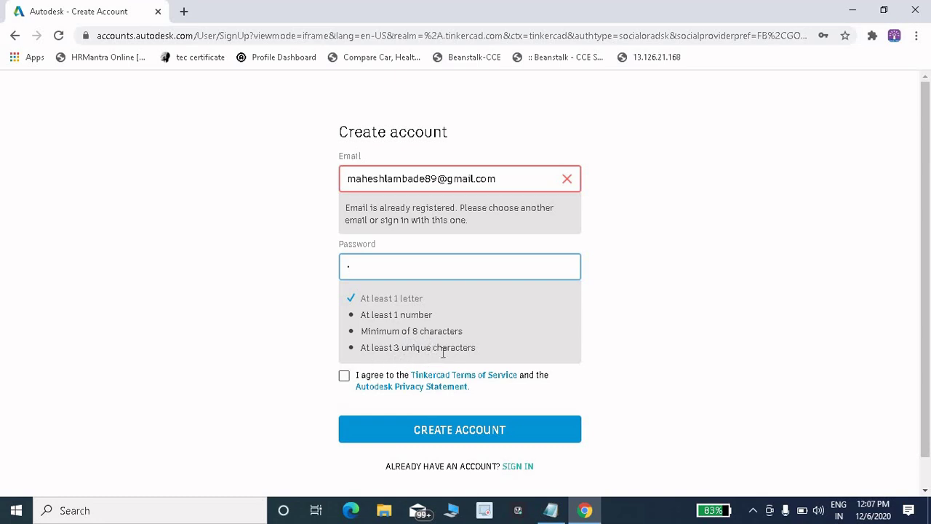
# Write a name and the intended password on two lines in Notepad, then minimize it.
pyautogui.click(551, 510)
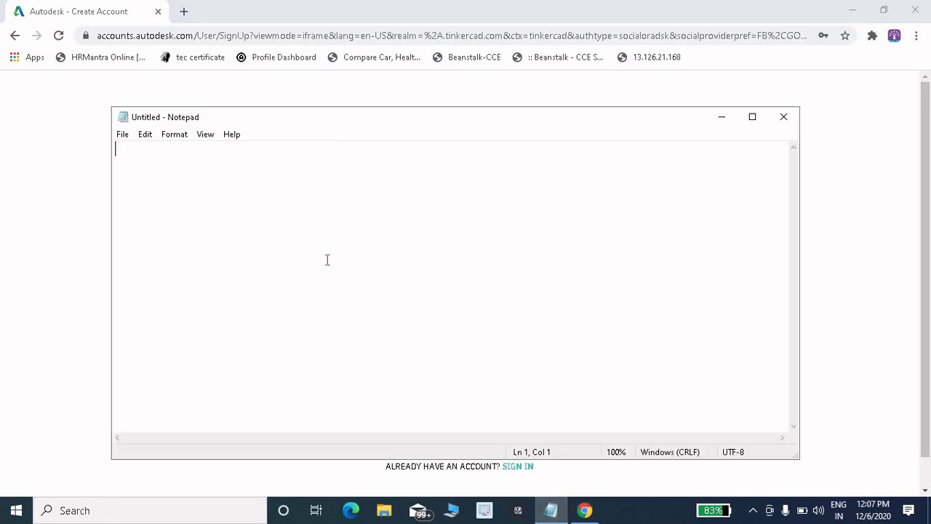
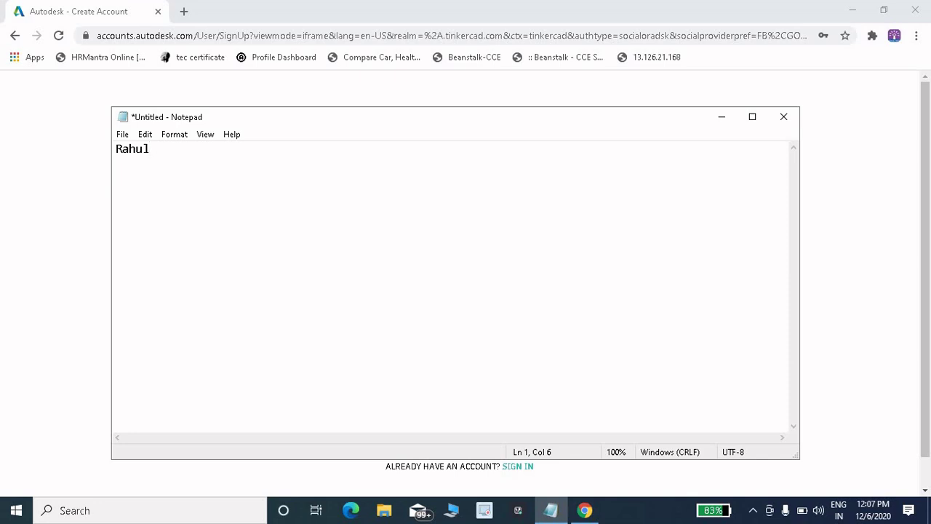
pyautogui.press('Return')
pyautogui.press('Left')
pyautogui.press('Left')
pyautogui.press('Left')
pyautogui.press('Left')
pyautogui.press('Left')
pyautogui.press('Left')
pyautogui.press('Left')
pyautogui.press('Right')
pyautogui.press('Right')
pyautogui.press('End')
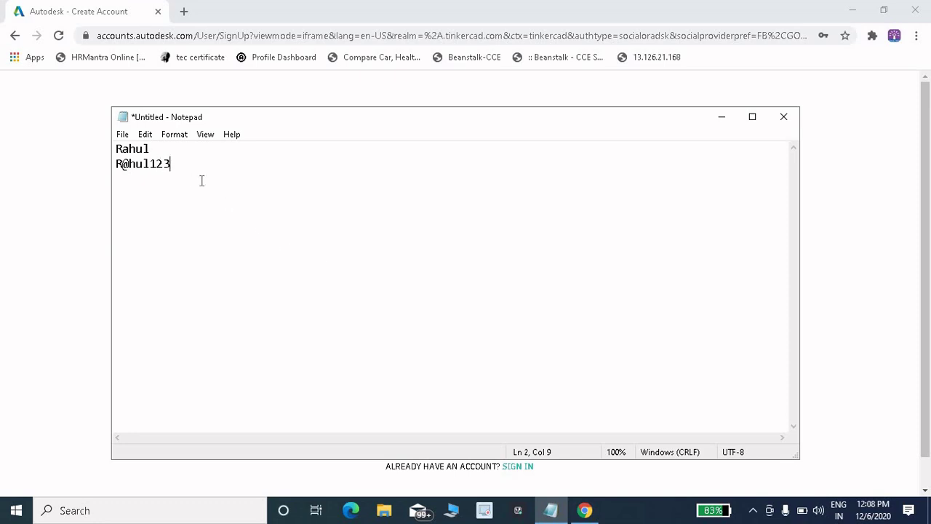
pyautogui.click(723, 118)
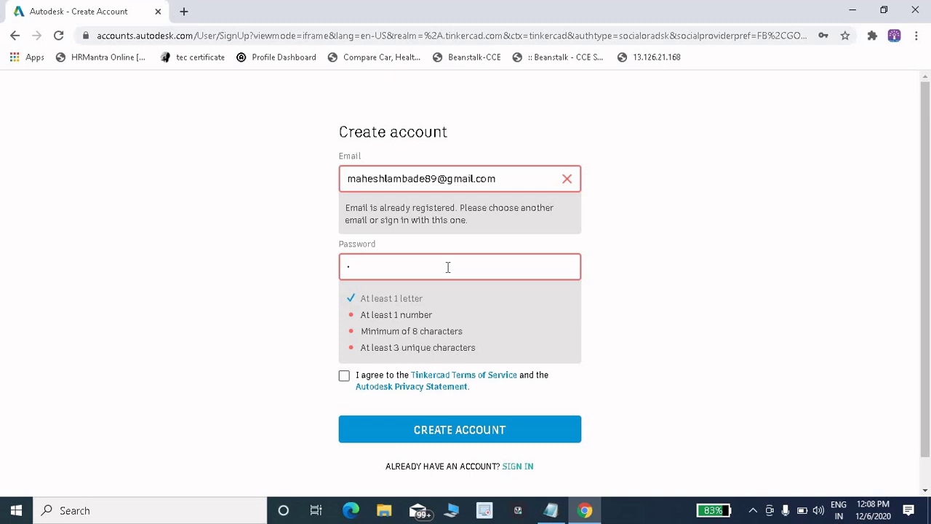
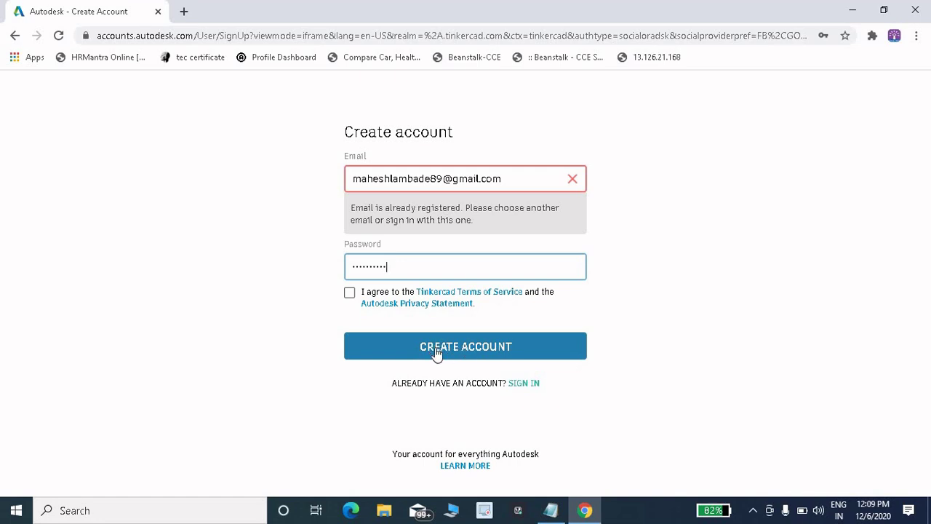
# Type the remaining password characters and submit the Create account form.
pyautogui.click(458, 351)
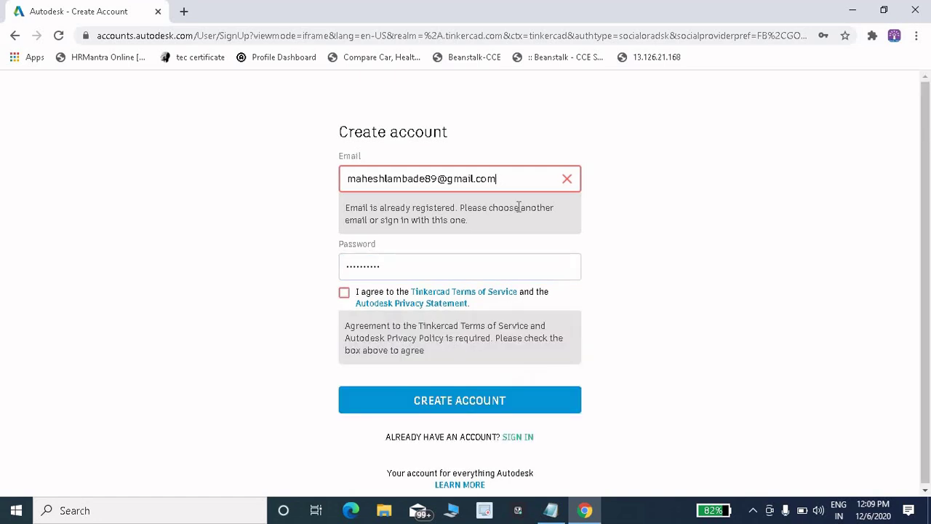